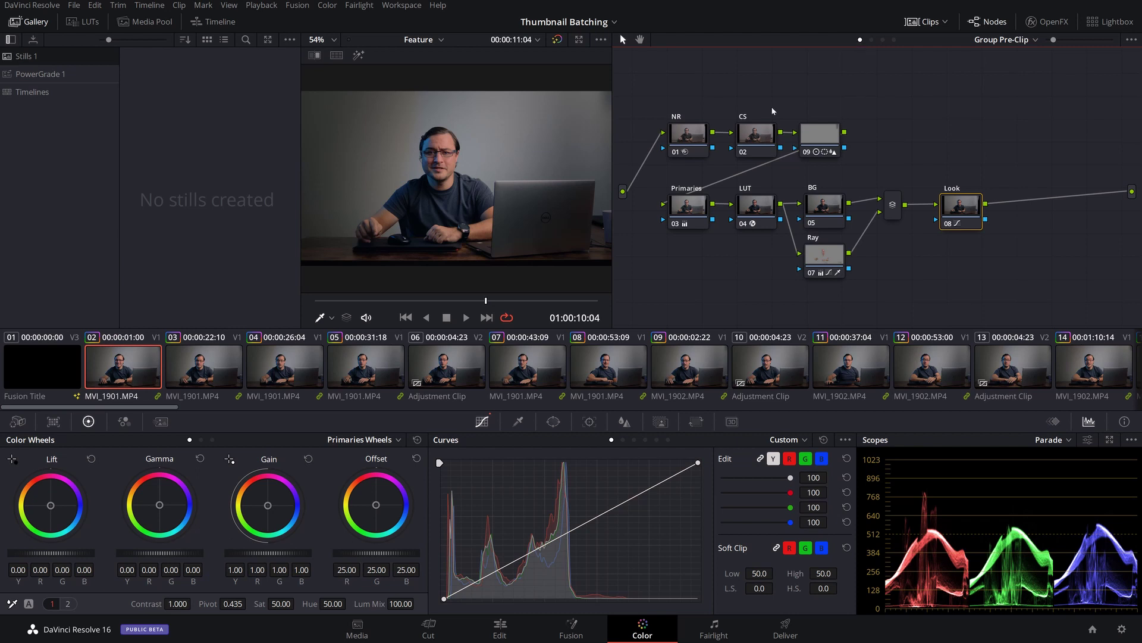
Step: Switch the Node editor from the clip's own grade to the Group Post-Clip nodes
left_click(871, 39)
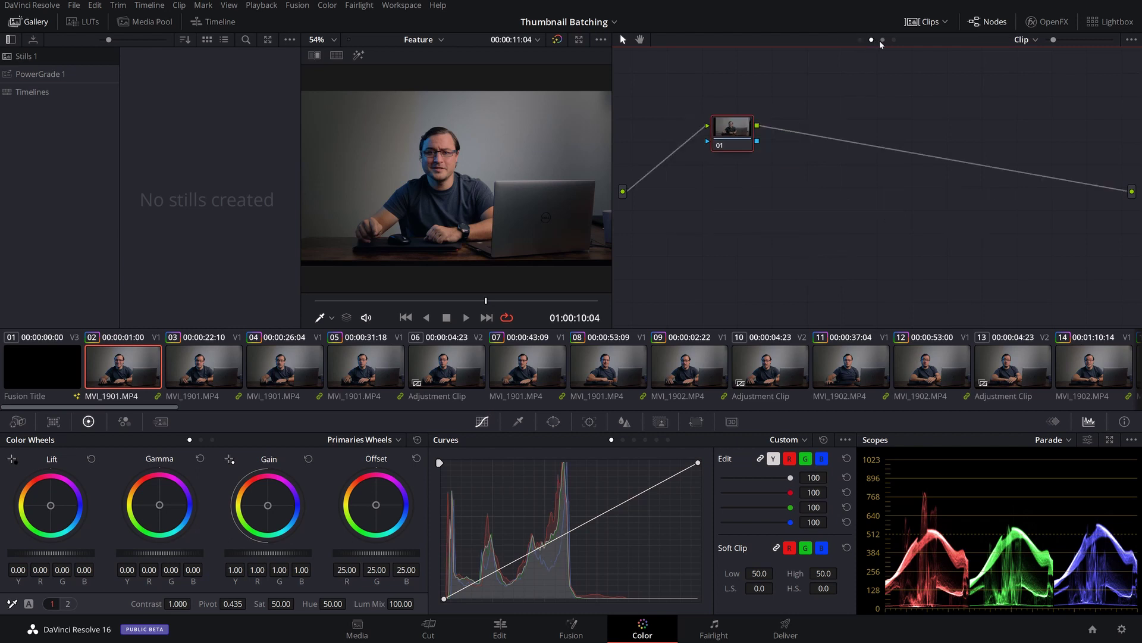
left_click(882, 39)
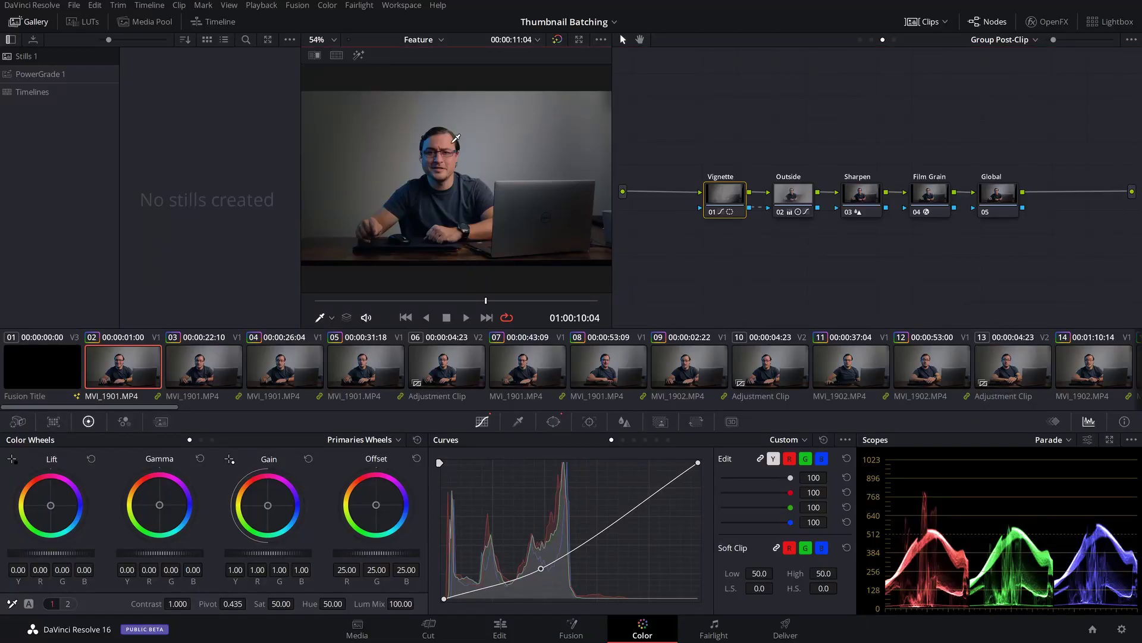
Step: Grab the group post-clip grade as a still labelled Example, then return to Group Pre-Clip
right_click(453, 145)
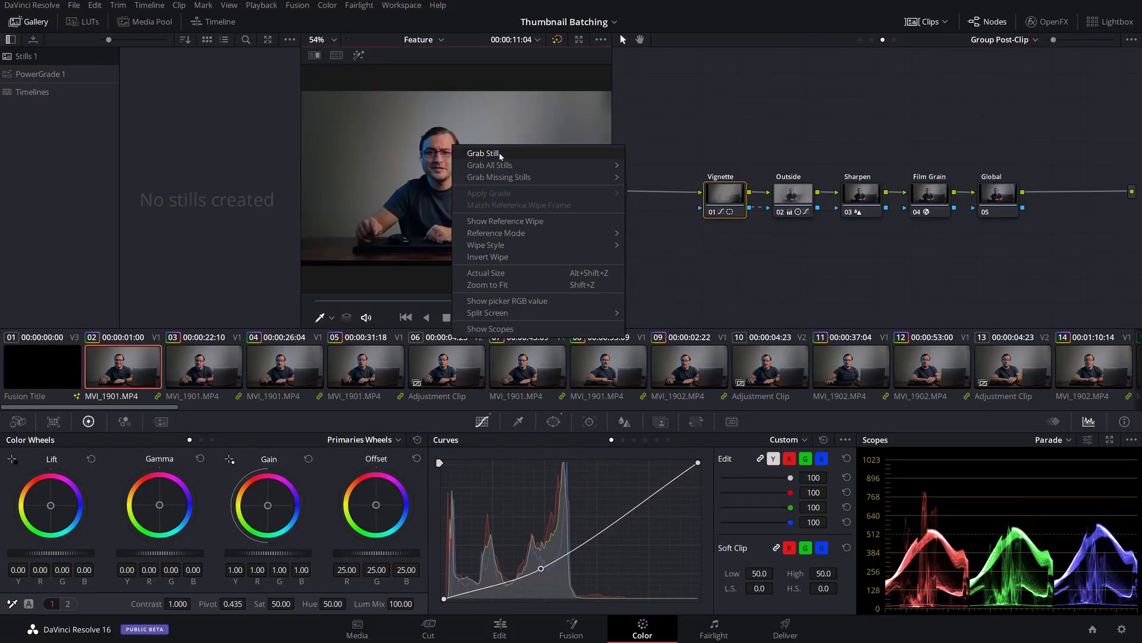
left_click(500, 154)
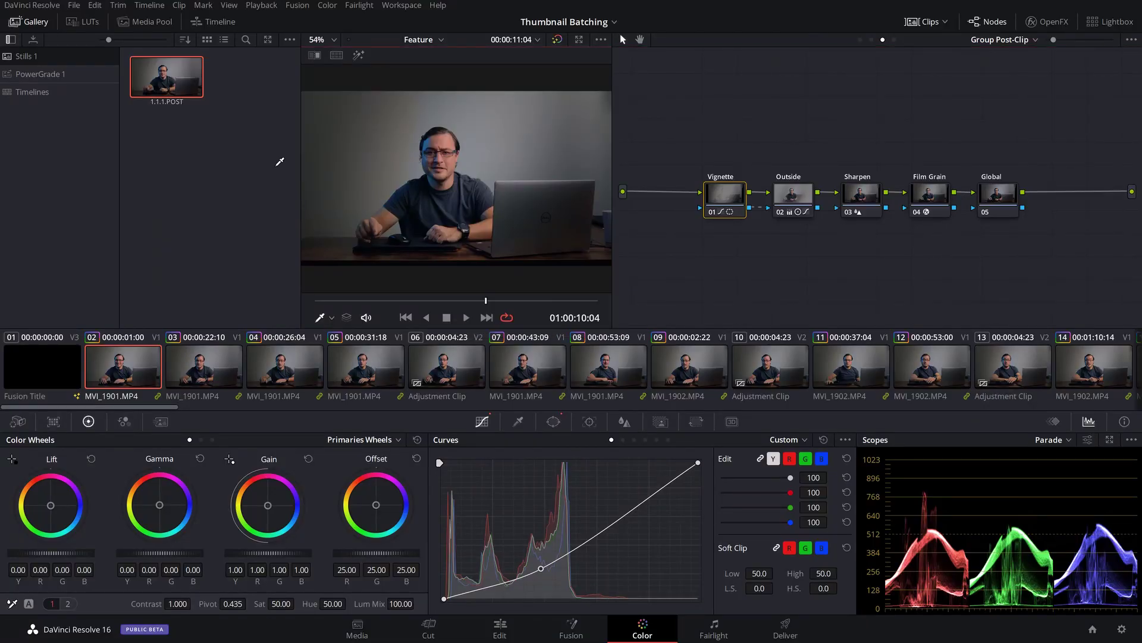
double_click(165, 110)
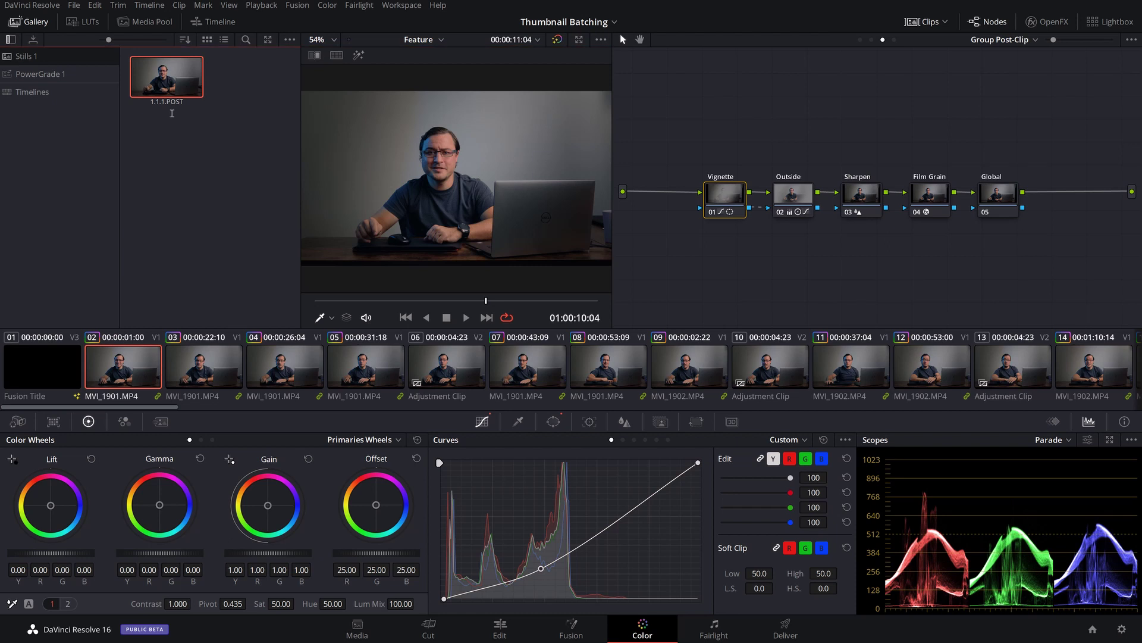
type("Example")
left_click(861, 39)
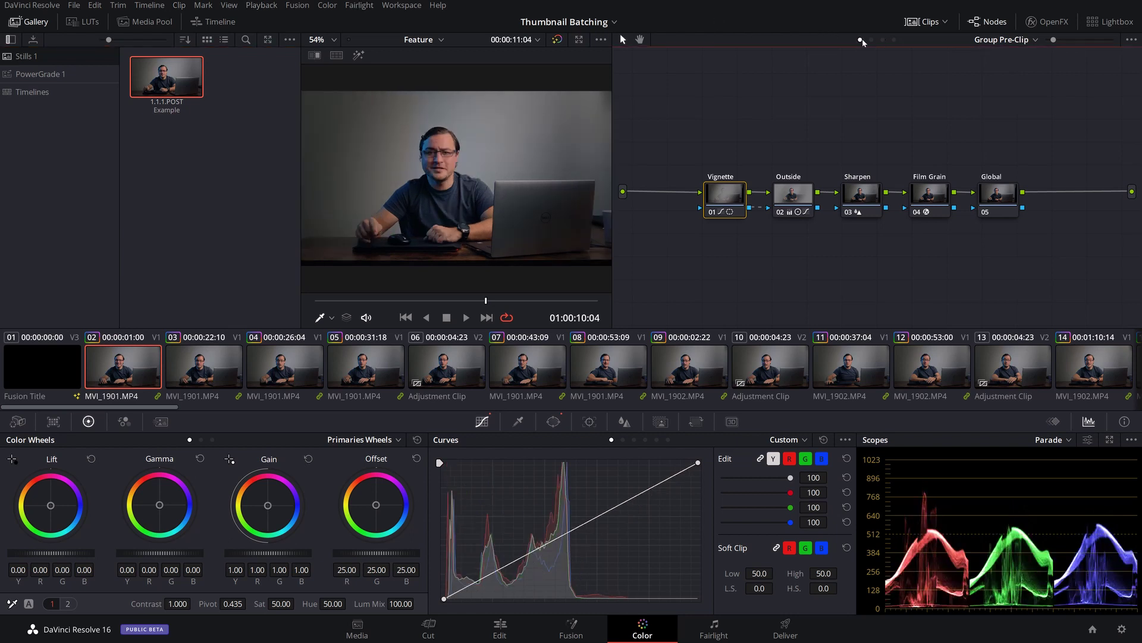
Step: Grab the group pre-clip grade as still 1.1.2.PRE and show the gallery's album list
right_click(892, 164)
right_click(583, 160)
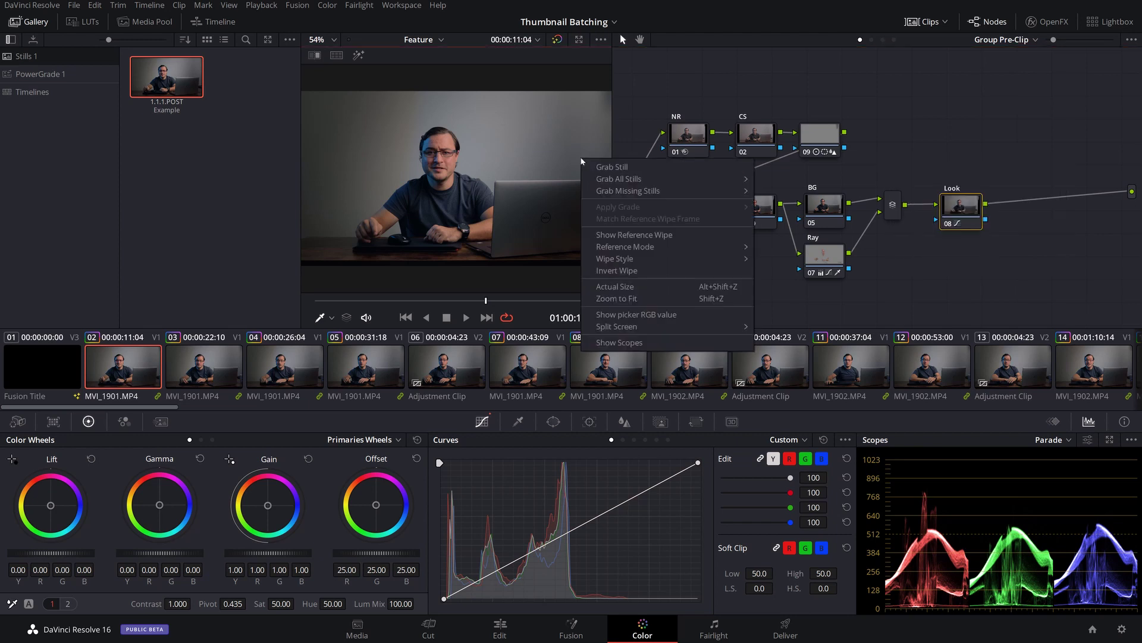
left_click(604, 169)
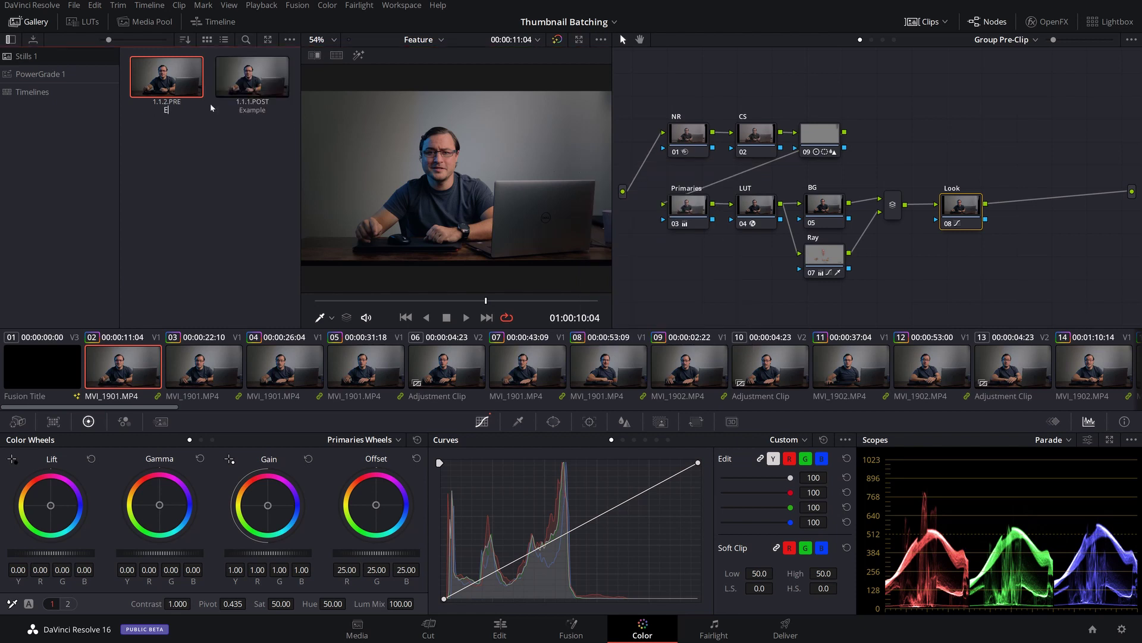
left_click(30, 23)
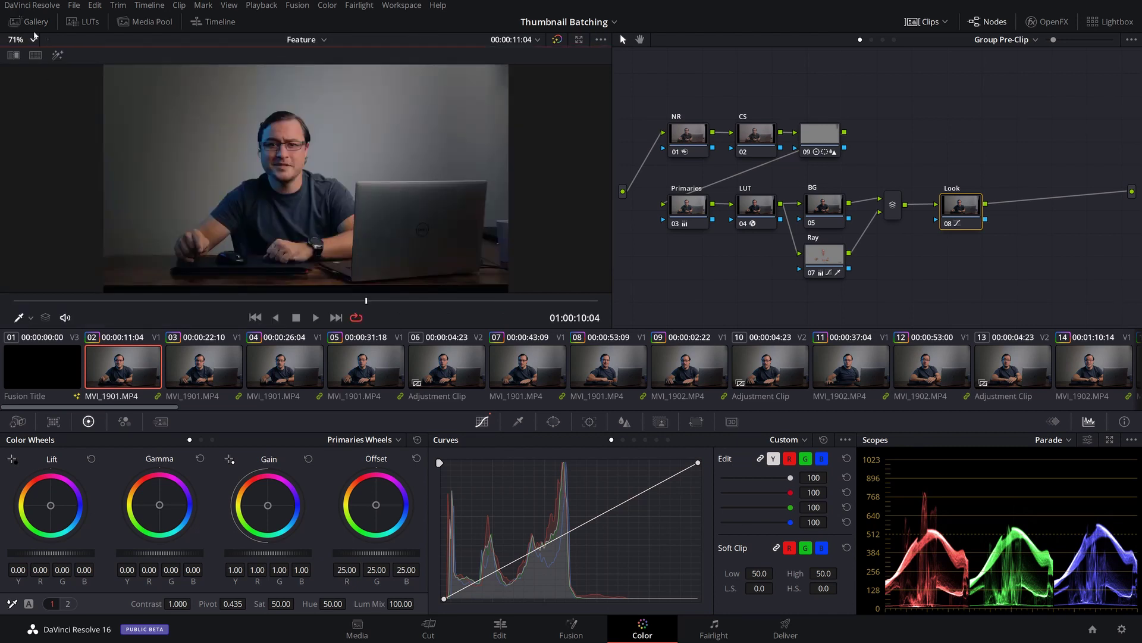
left_click(32, 25)
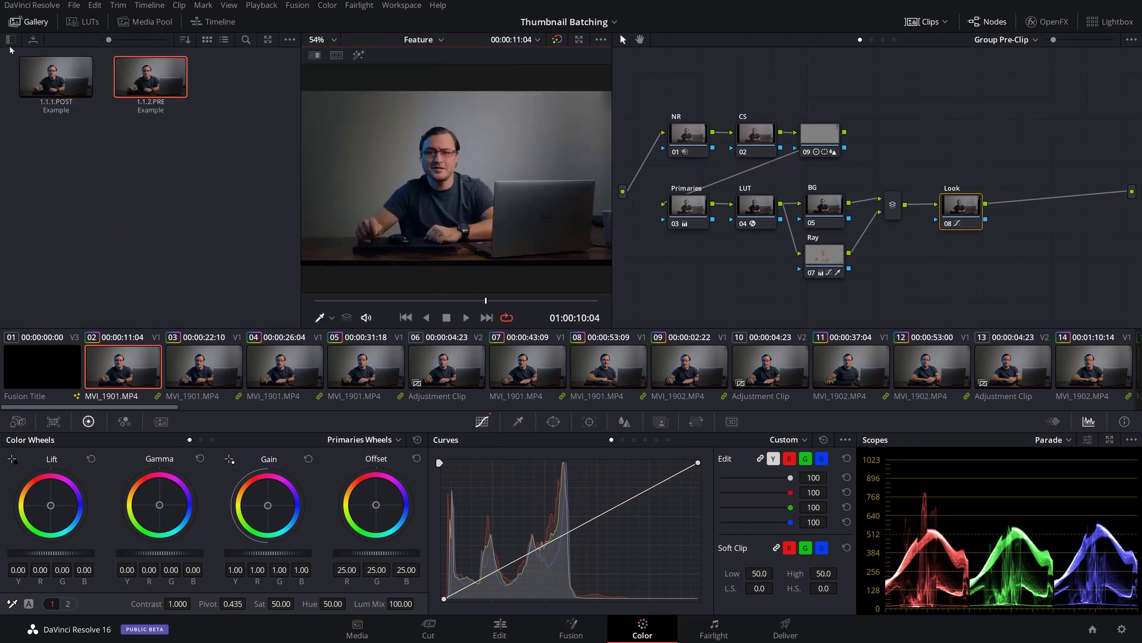
left_click(10, 39)
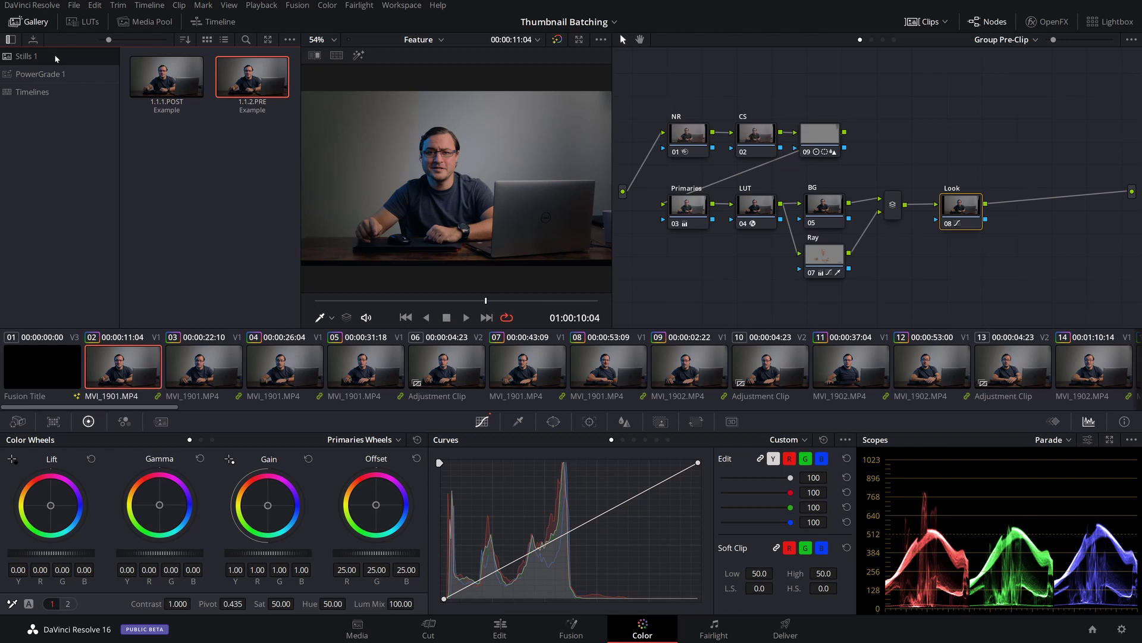
Step: Copy the 1.1.2.PRE and 1.1.1.POST stills into PowerGrade 1, then go to the Project Manager
left_click(287, 181)
left_click(266, 82)
left_click(159, 87, "ctrl")
left_click_drag(159, 87, 68, 74)
left_click(66, 73)
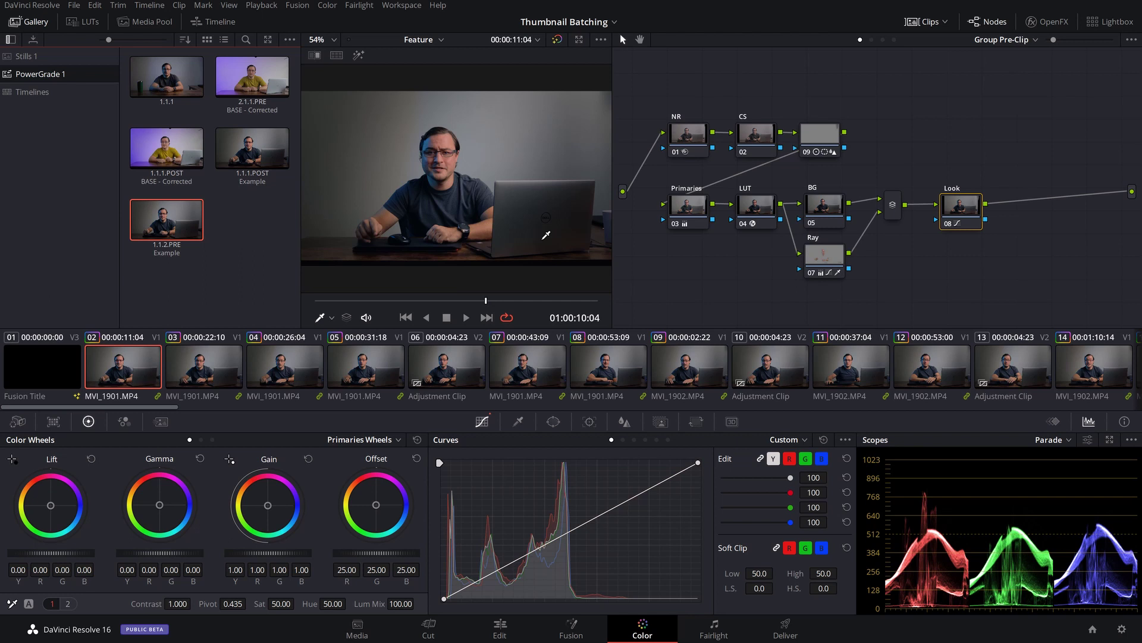
left_click(1092, 630)
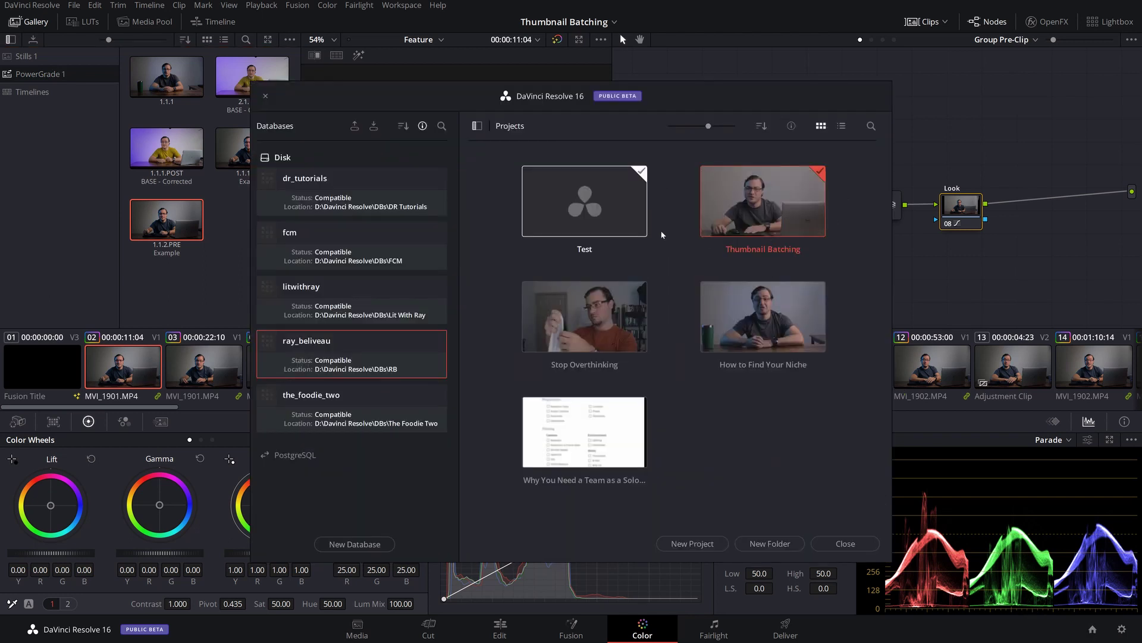
Step: Open the Test project and add MVI_1720.MP4 from the A-Roll folder to the timeline
double_click(605, 208)
key("alt+Tab")
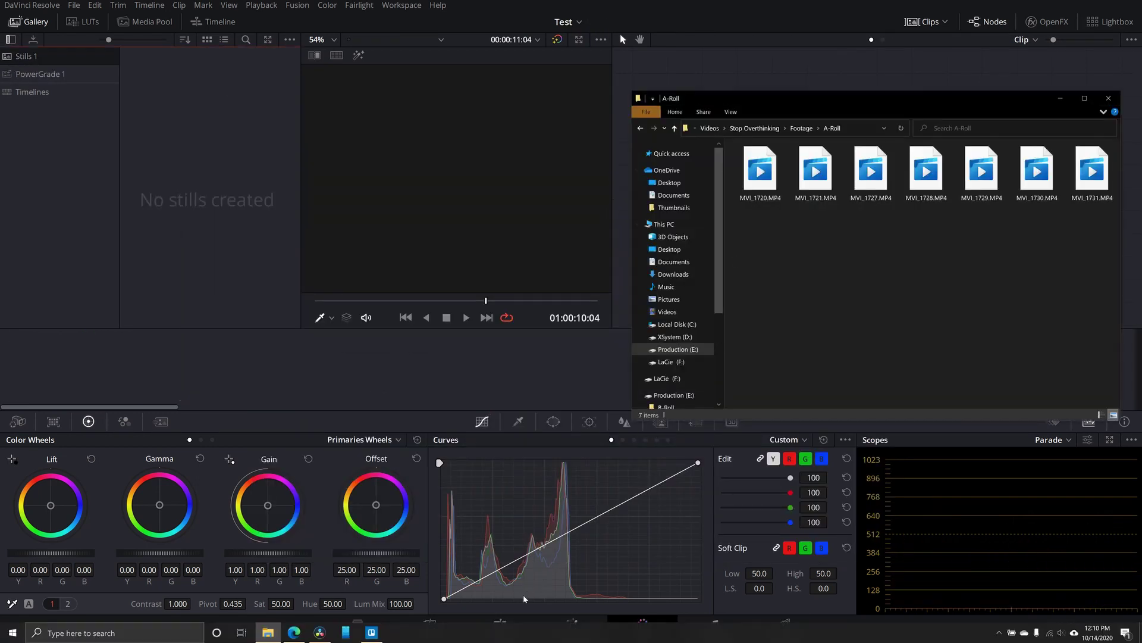
key("alt+Tab")
left_click(500, 624)
key("alt+Tab")
left_click_drag(787, 188, 459, 434)
left_click(490, 344)
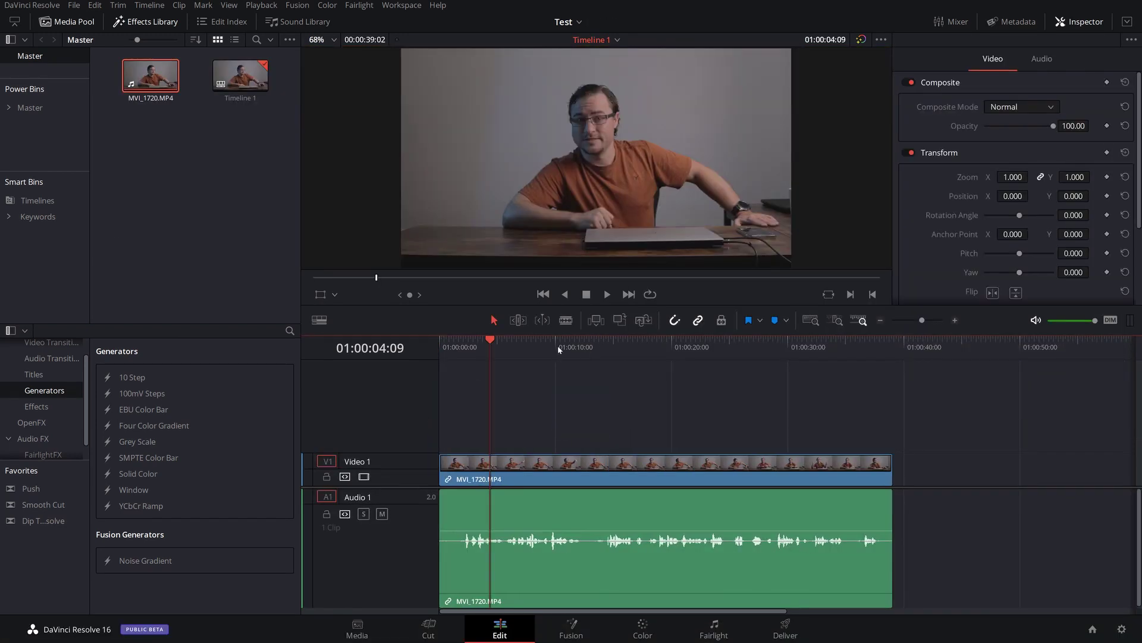
Step: Scrub MVI_1720 to 01:00:14:16 and move to the Color page
left_click(563, 345)
left_click_drag(598, 346, 610, 344)
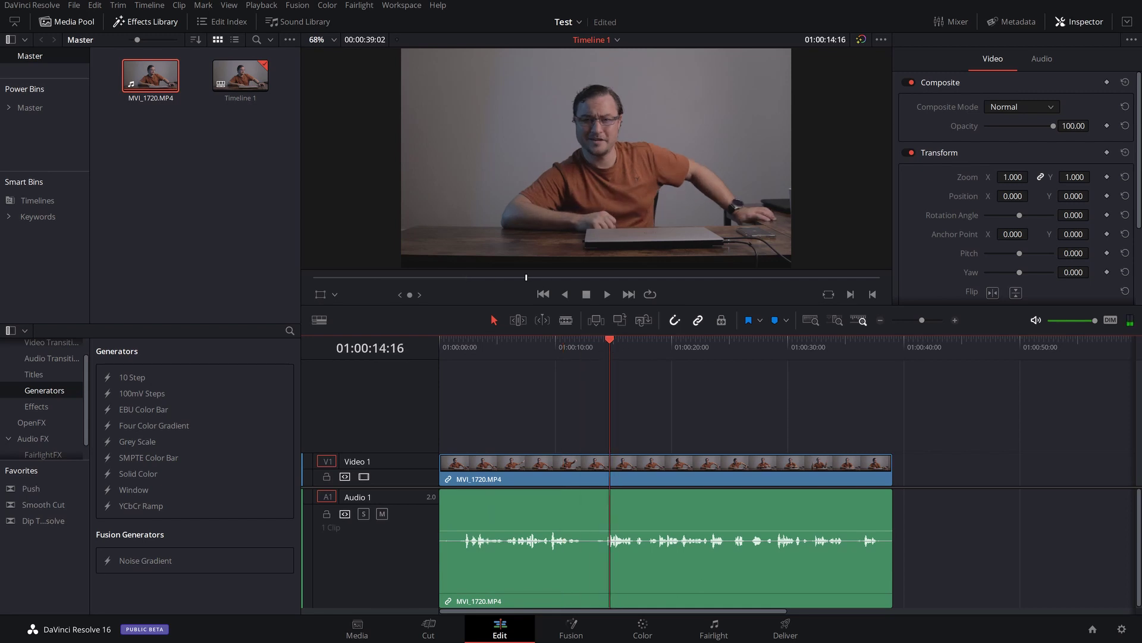
left_click(642, 628)
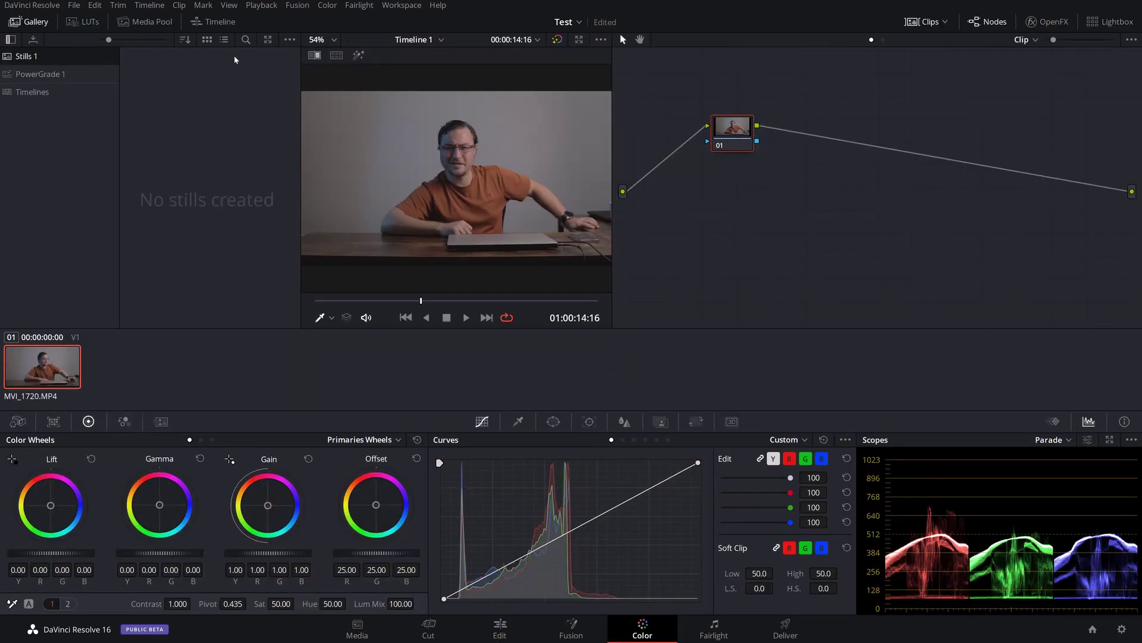
Step: Apply the 1.1.2.PRE PowerGrade to MVI_1720 and append the 1.1.1.POST grade after Look
key("ctrl+shift+c")
left_click(39, 75)
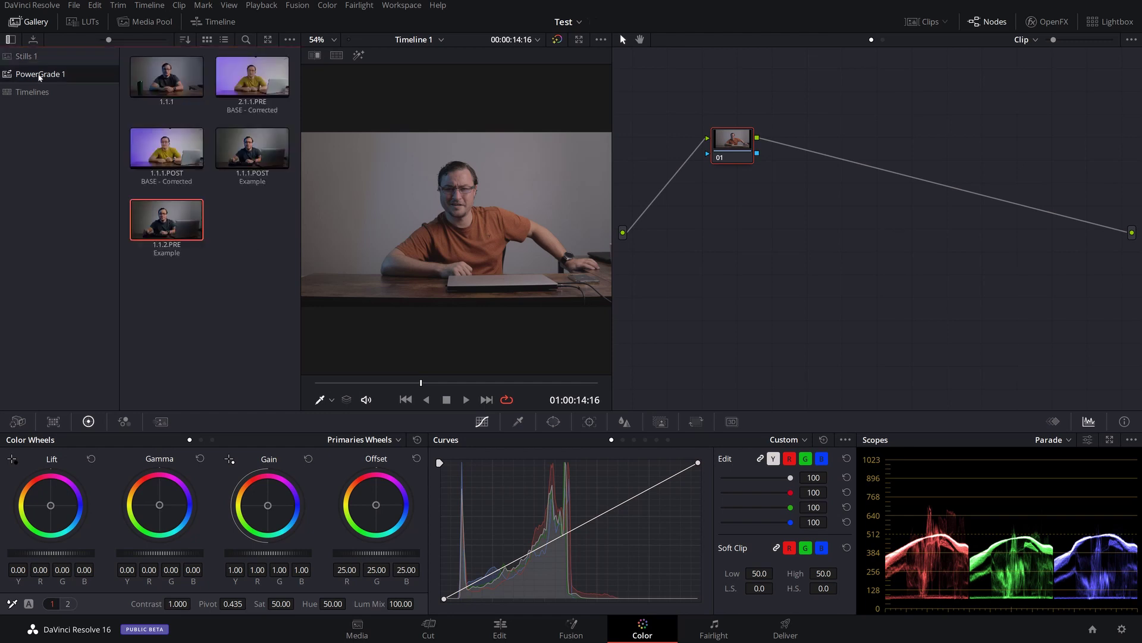
middle_click(176, 214)
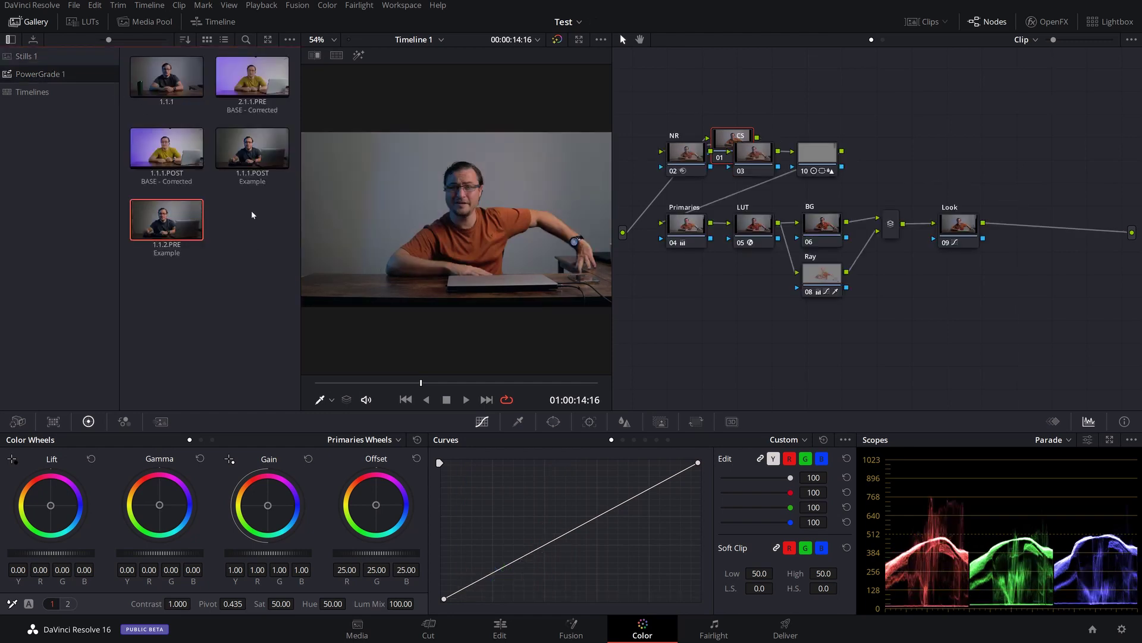
left_click(969, 225)
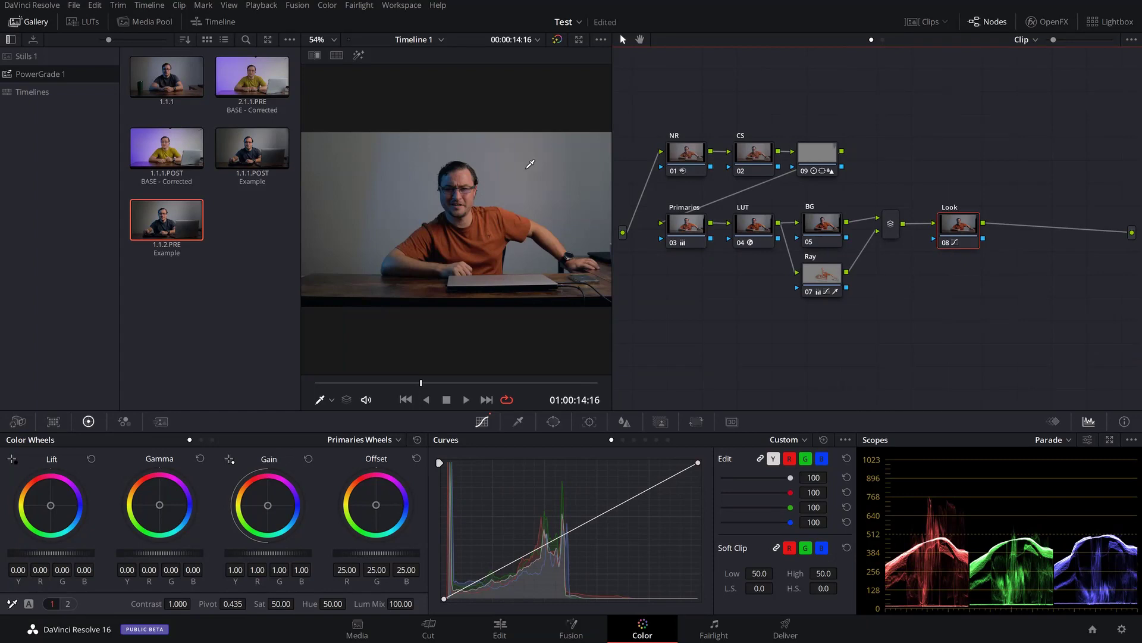
middle_click(265, 162)
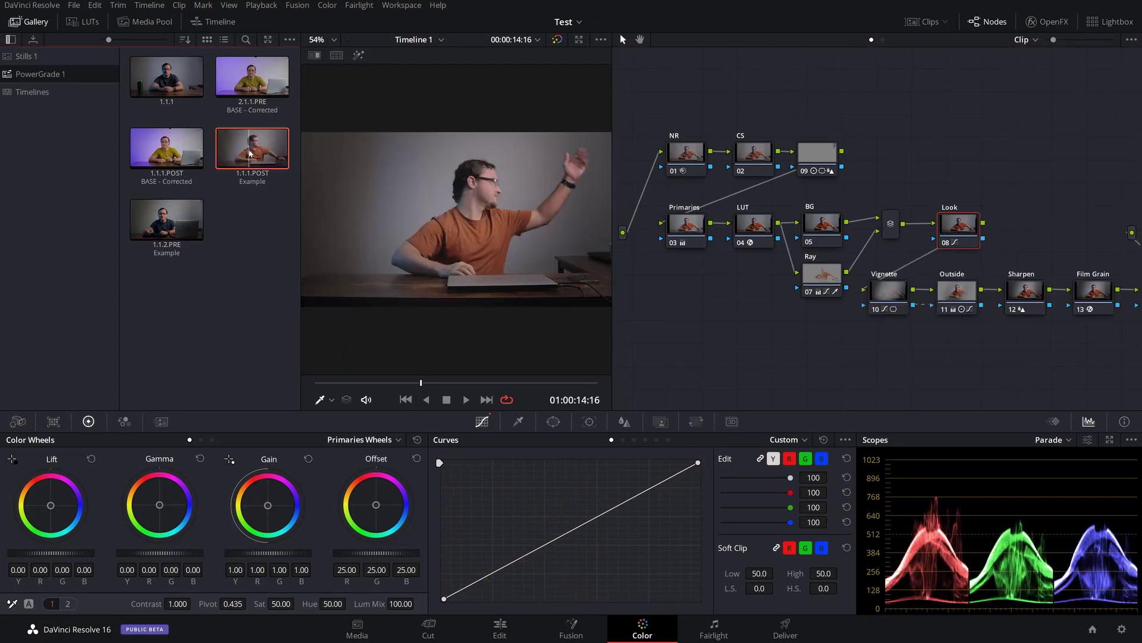
Step: Move the Vignette, Outside, Sharpen and Film Grain nodes so Global shows, and hide the gallery
left_click_drag(867, 264, 1130, 362)
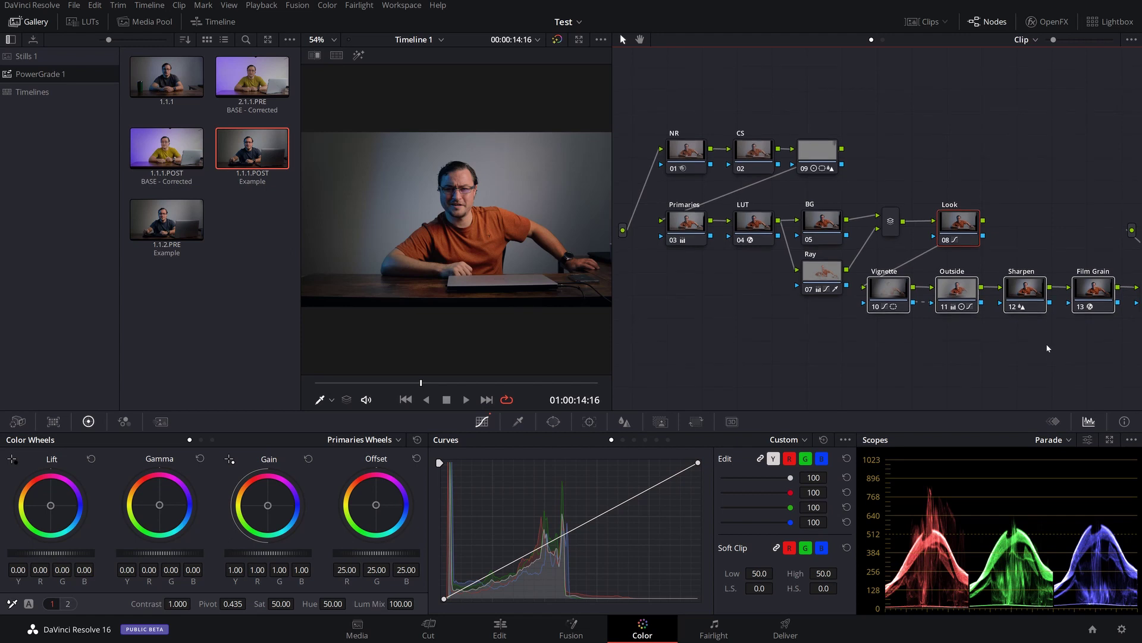
left_click_drag(955, 315, 720, 334)
left_click(654, 315)
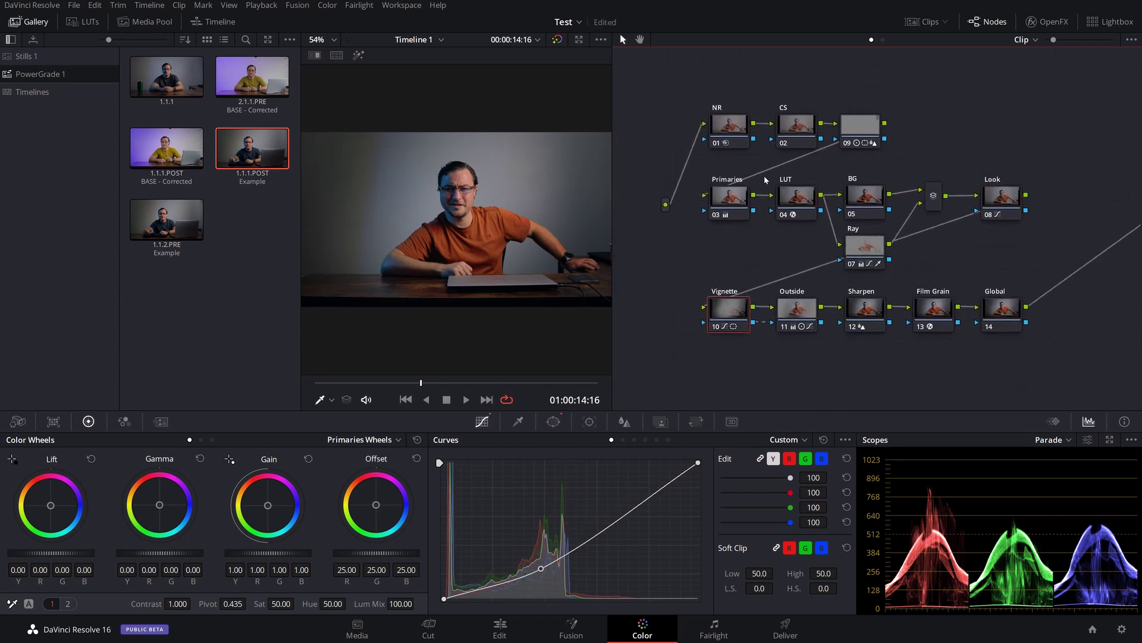
key("ctrl+shift+g")
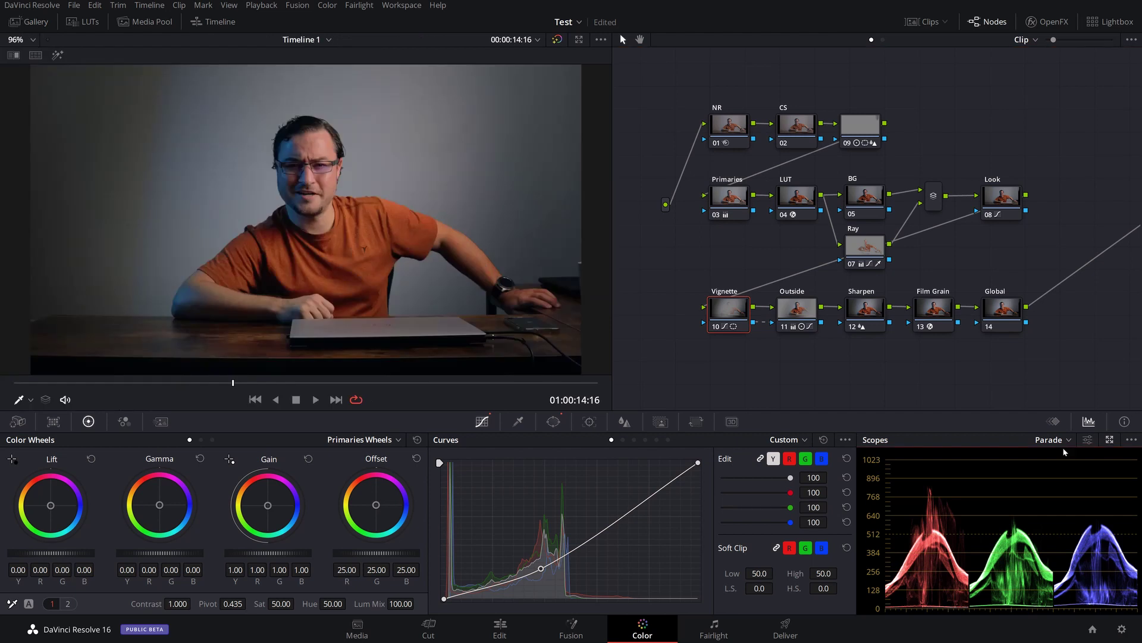
Step: Raise the Primaries node's shadows with Lift, neutralising the shadow cast against the floating waveform
left_click(1112, 439)
left_click_drag(823, 263, 895, 249)
left_click(746, 210)
left_click_drag(47, 552, 98, 533)
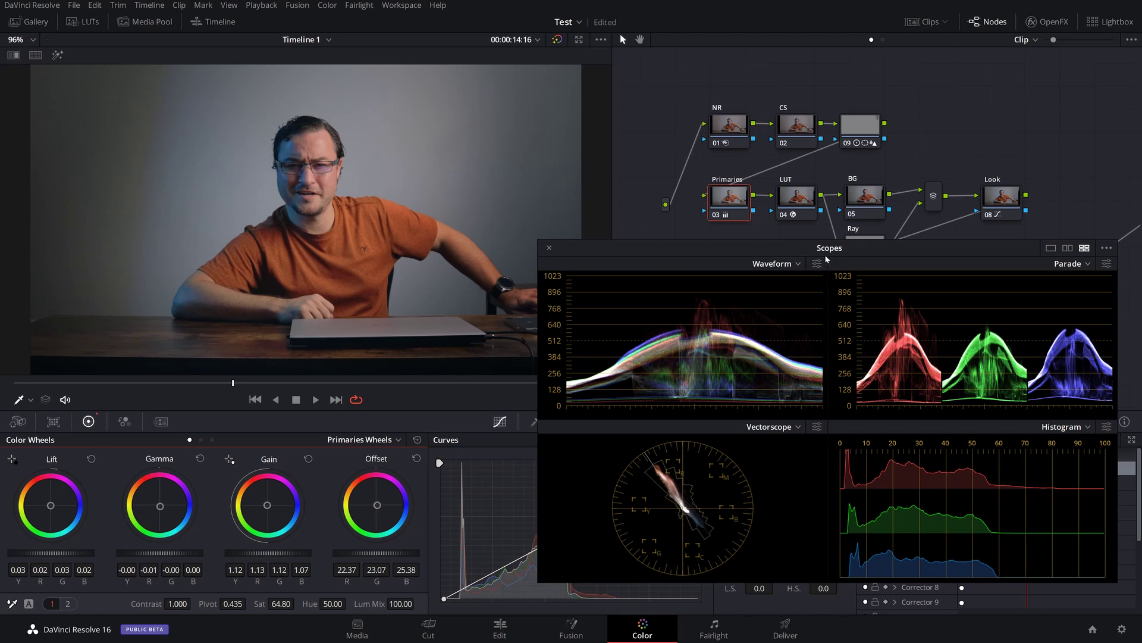
left_click(1052, 248)
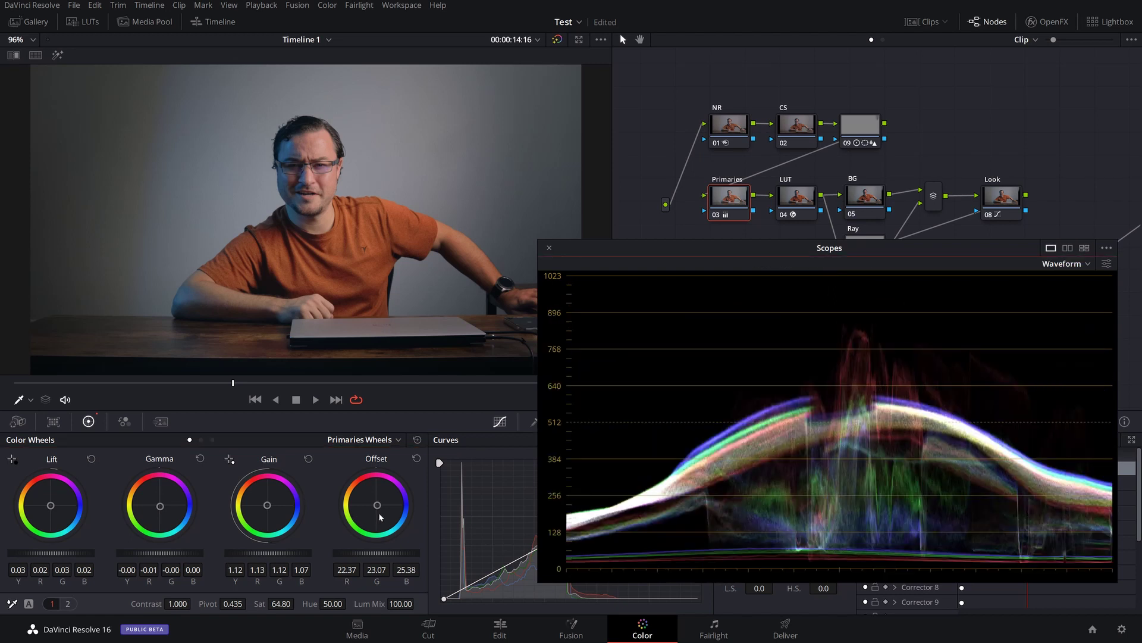
left_click(358, 319)
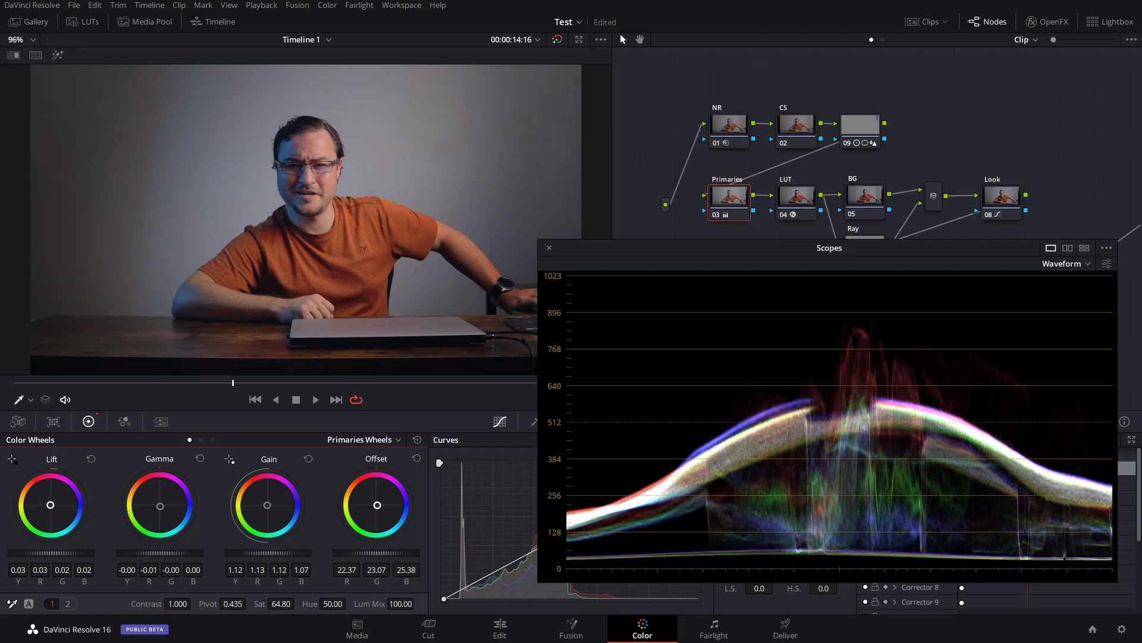
Step: Close the scopes, lift the shadows a bit further, and toggle bypass to compare
key("ctrl+shift+w")
left_click_drag(38, 551, 43, 551)
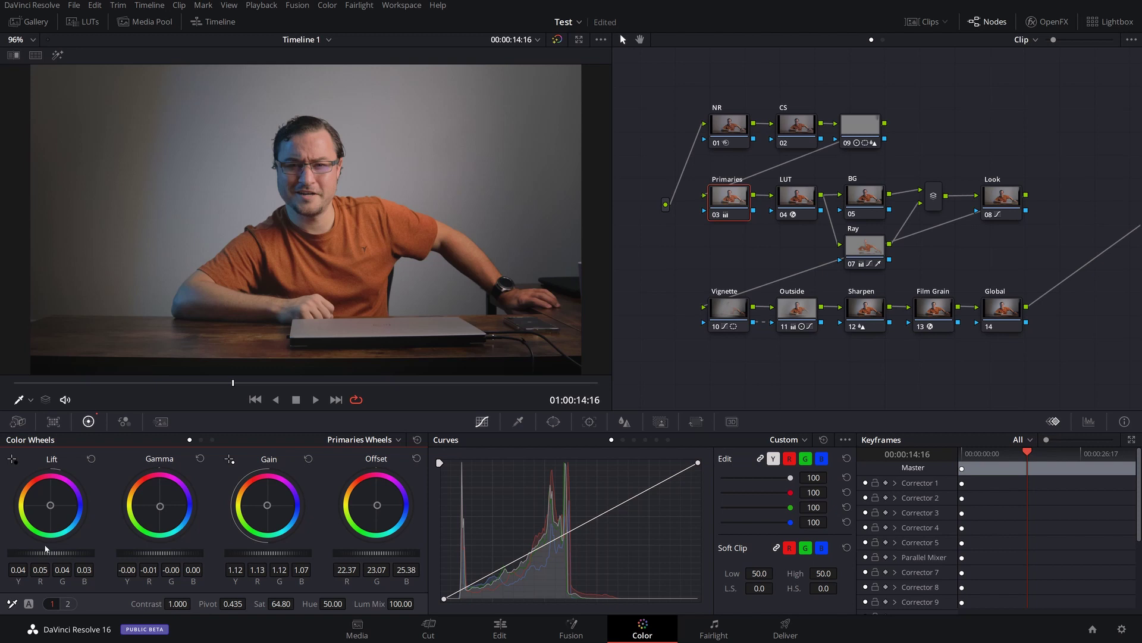
key("shift+d")
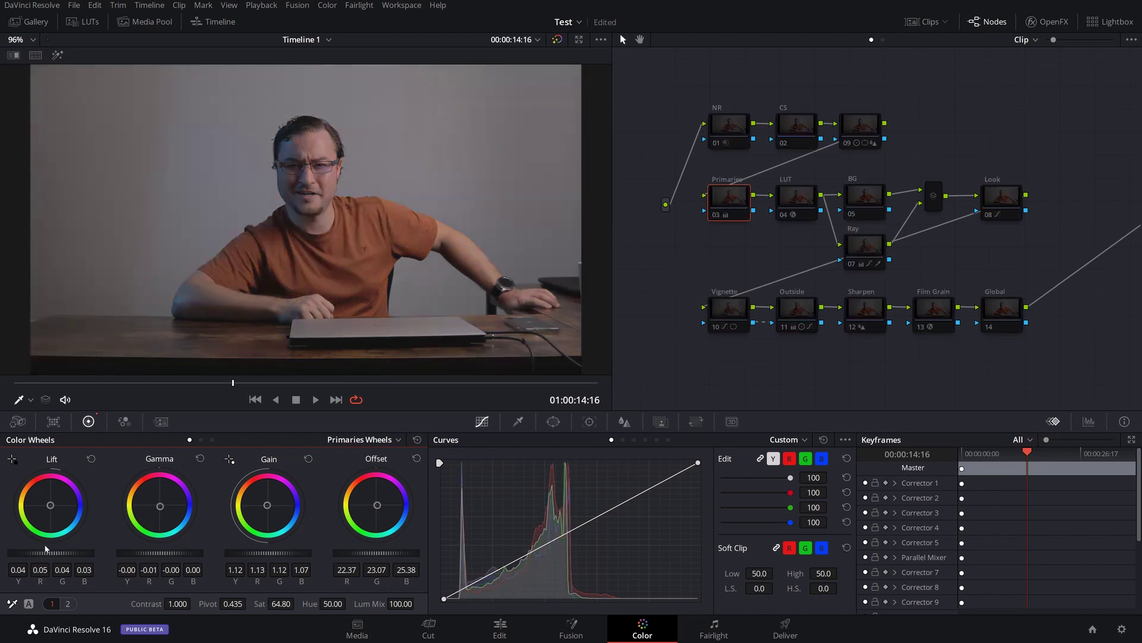
key("shift+d")
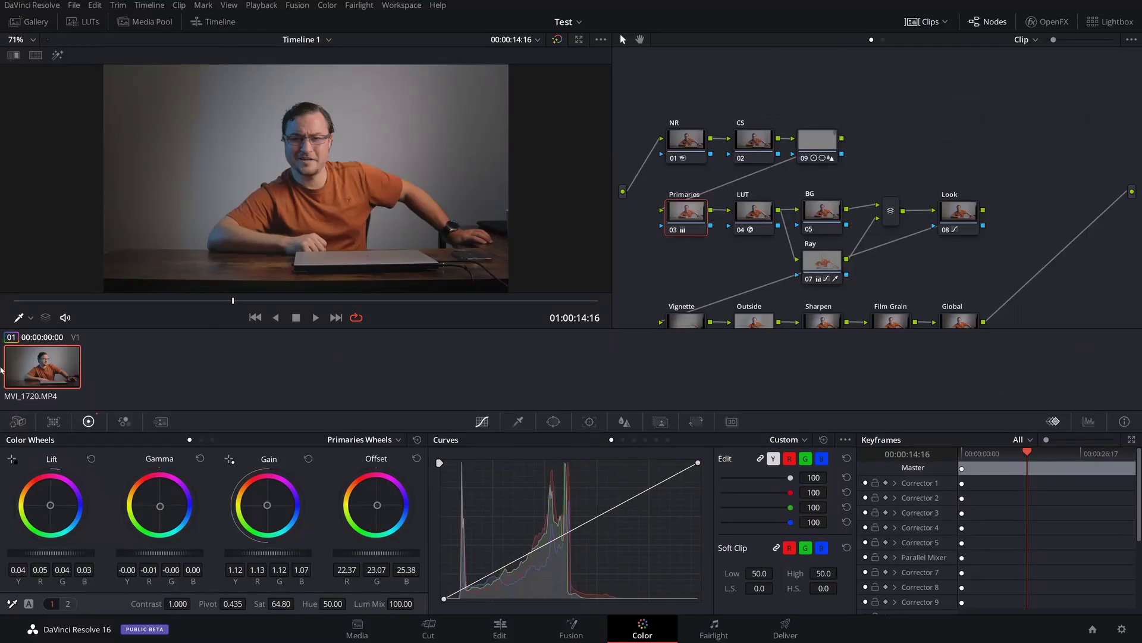
Step: Generate a 33-point cube LUT from the clip's grade and browse to the LUT > Training folder
right_click(17, 378)
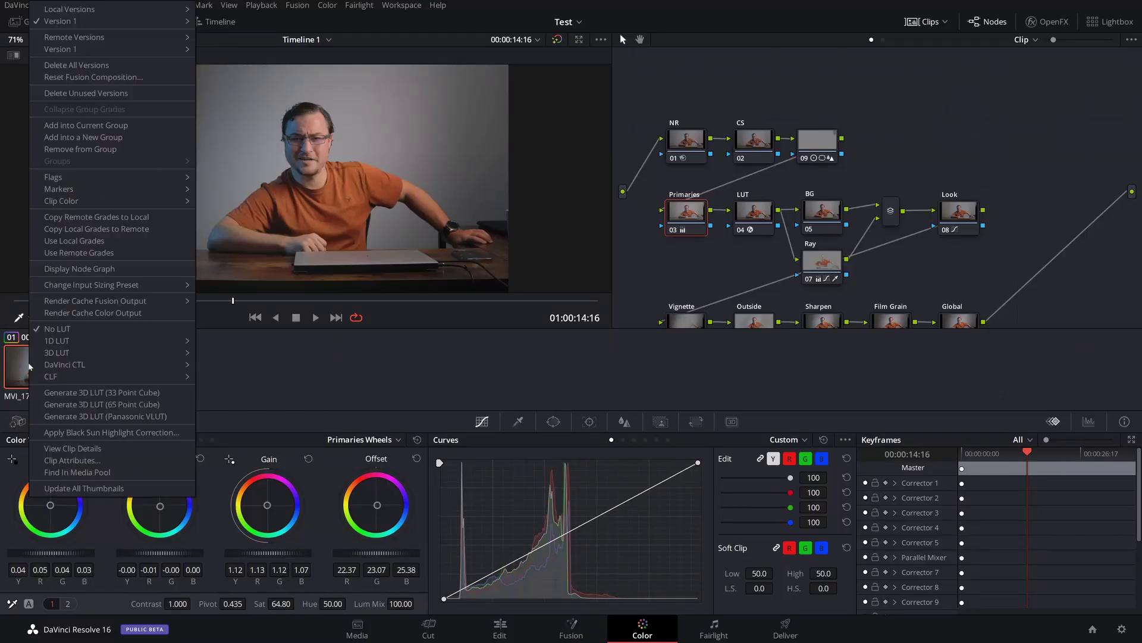
left_click(143, 393)
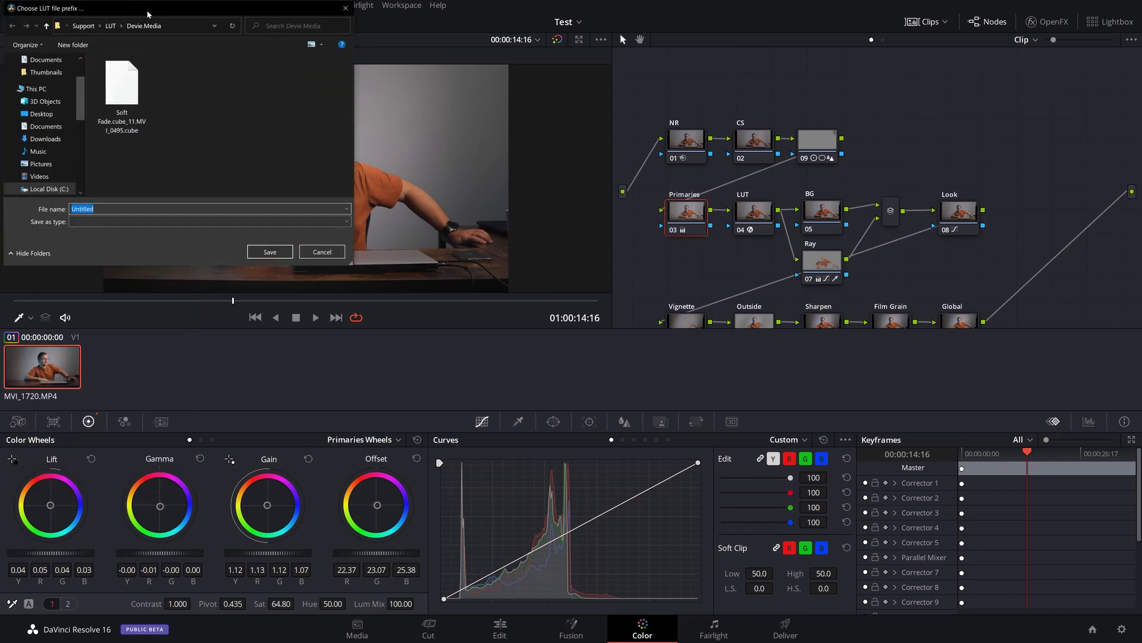
left_click_drag(147, 14, 241, 50)
left_click(201, 66)
scroll(250, 169, "down", 5)
double_click(340, 126)
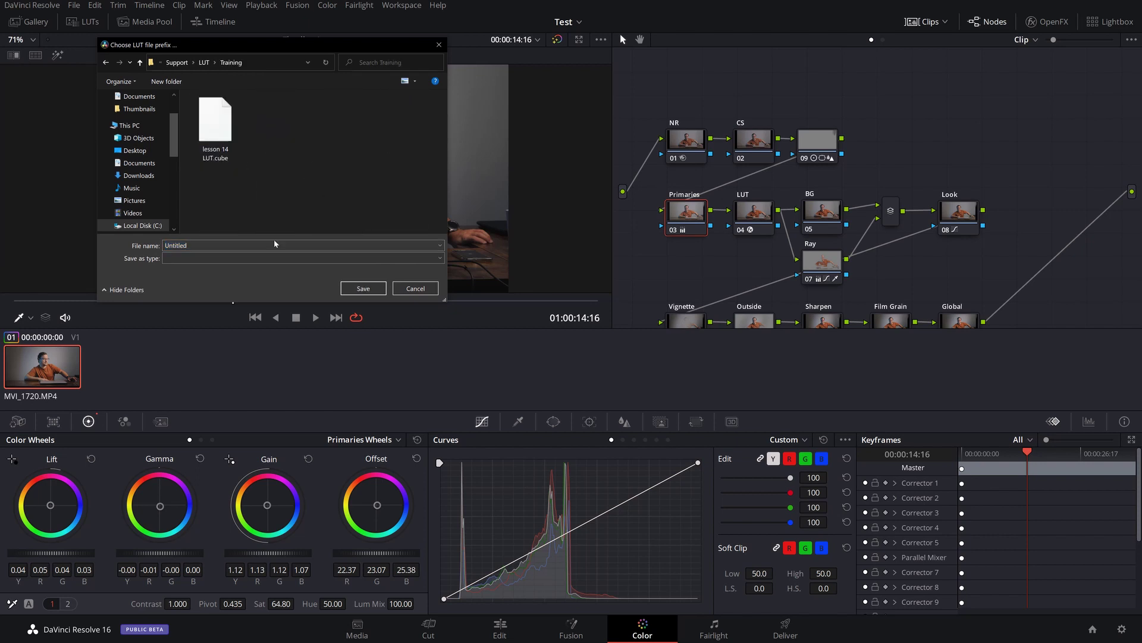
Step: Save the LUT as Dark Shadow in the Training folder and preview it on the clip
double_click(253, 245)
type("Dark Sh")
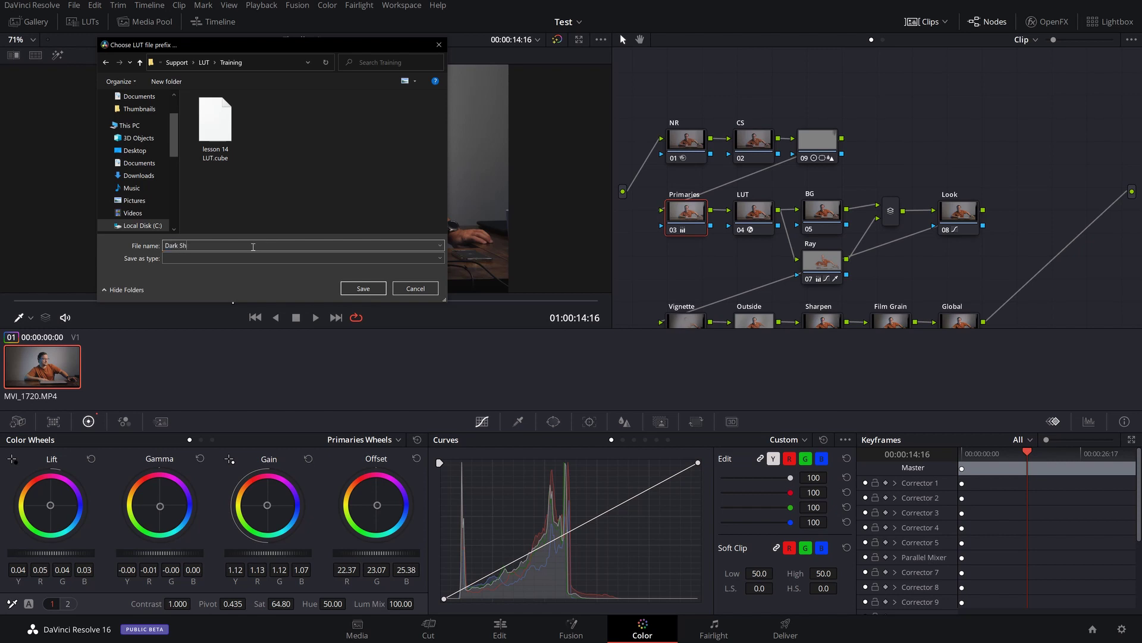
type("adow")
key("Return")
left_click(84, 22)
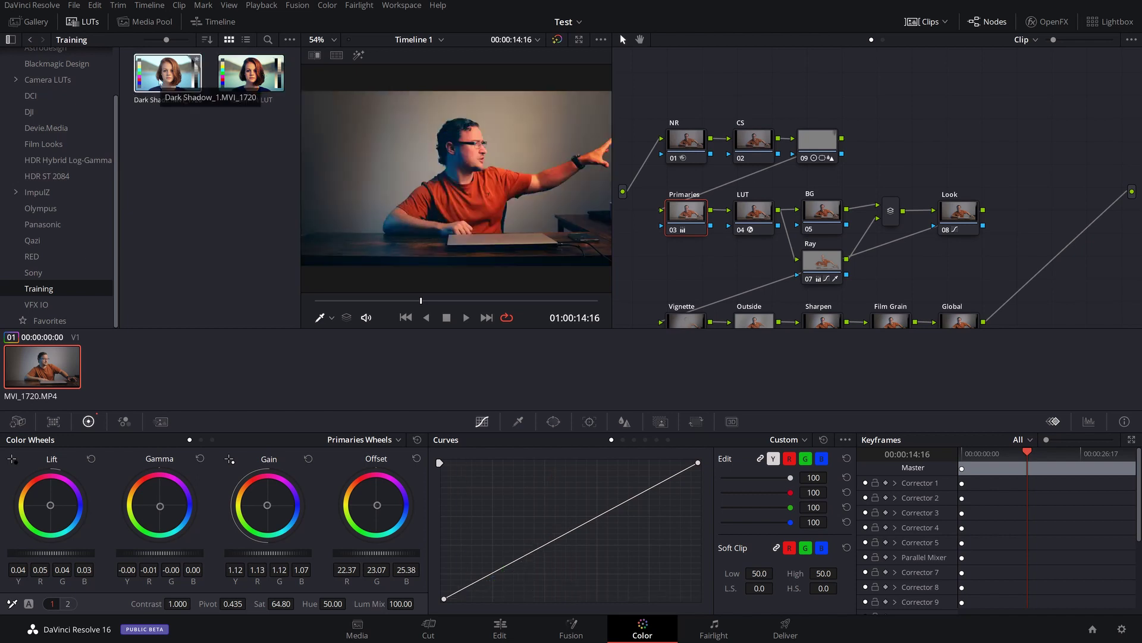
left_click(161, 89)
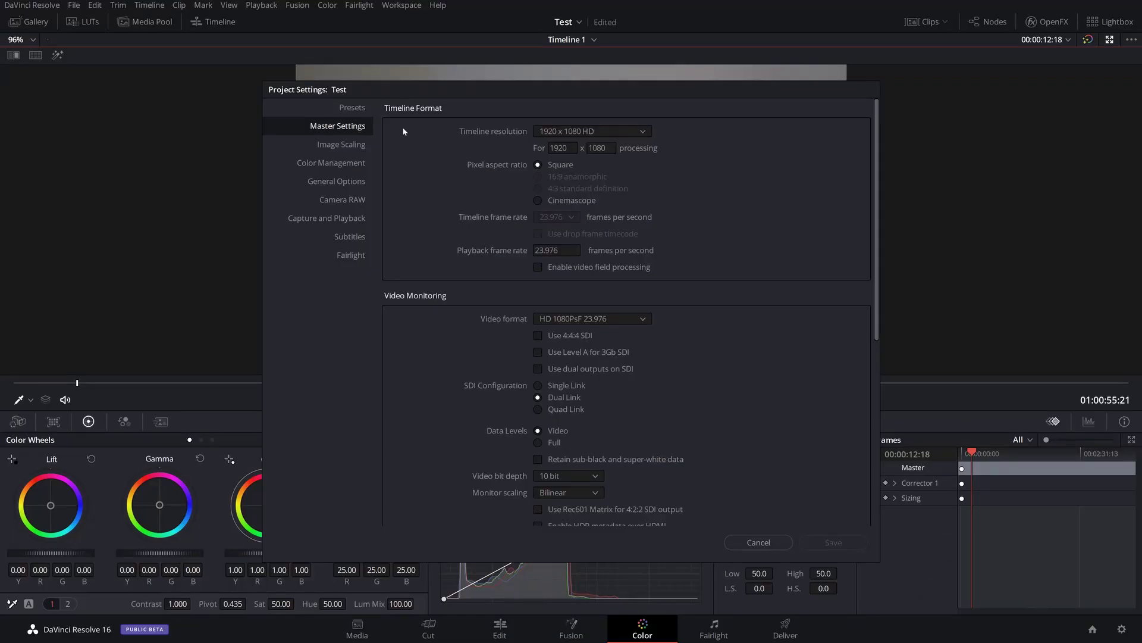
Step: Show the Color Management settings and scroll down to the Lookup Tables section
left_click(331, 164)
scroll(774, 349, "down", 10)
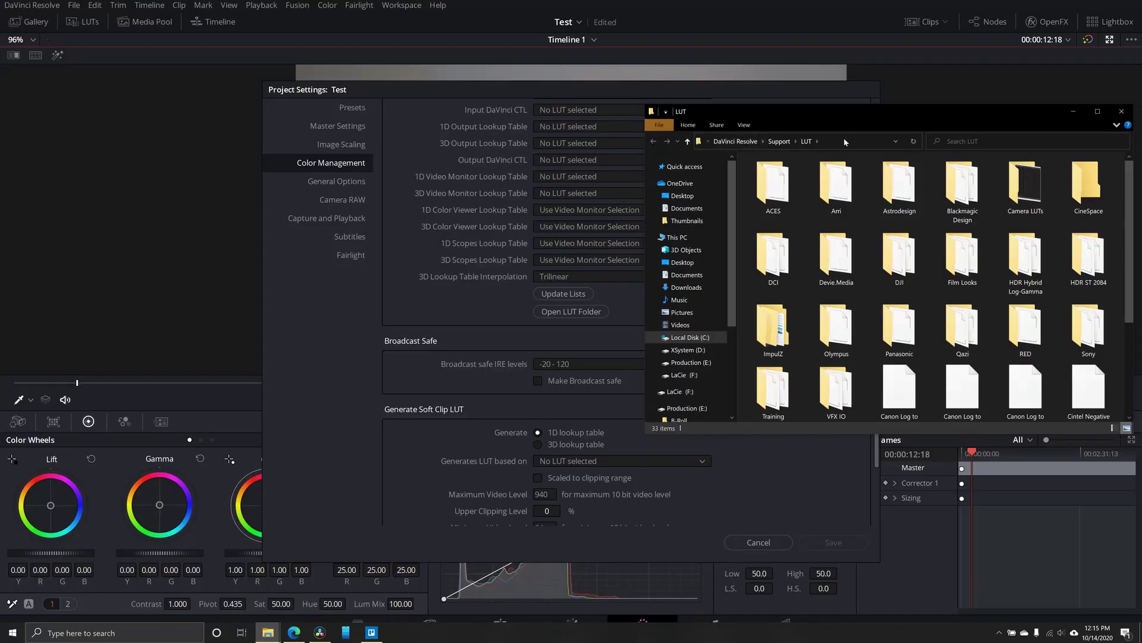
Step: Find Dark Shadow_1_MVI_1720.cube in the Training LUT folder, then update the LUT lists
left_click(846, 141)
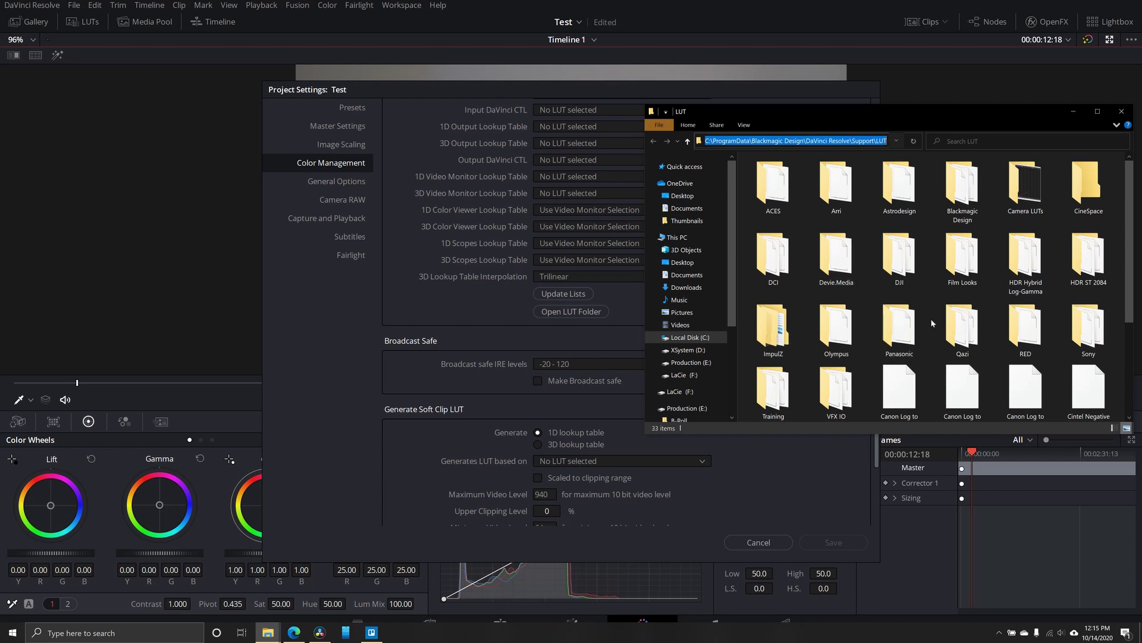
scroll(931, 319, "down", 3)
double_click(771, 308)
left_click(782, 210)
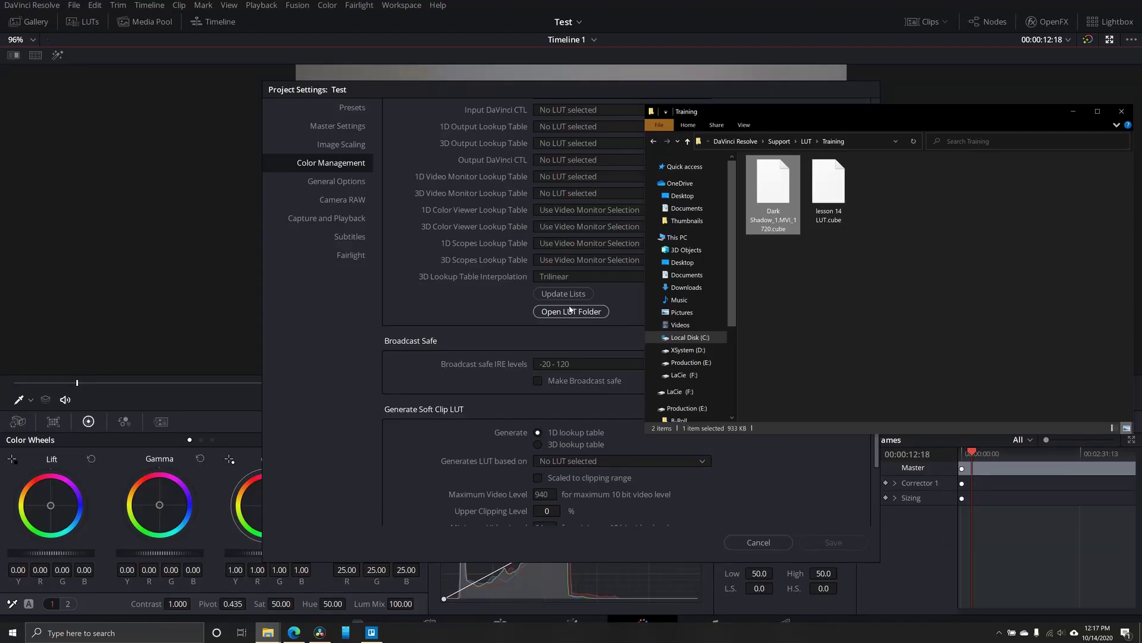
left_click(619, 296)
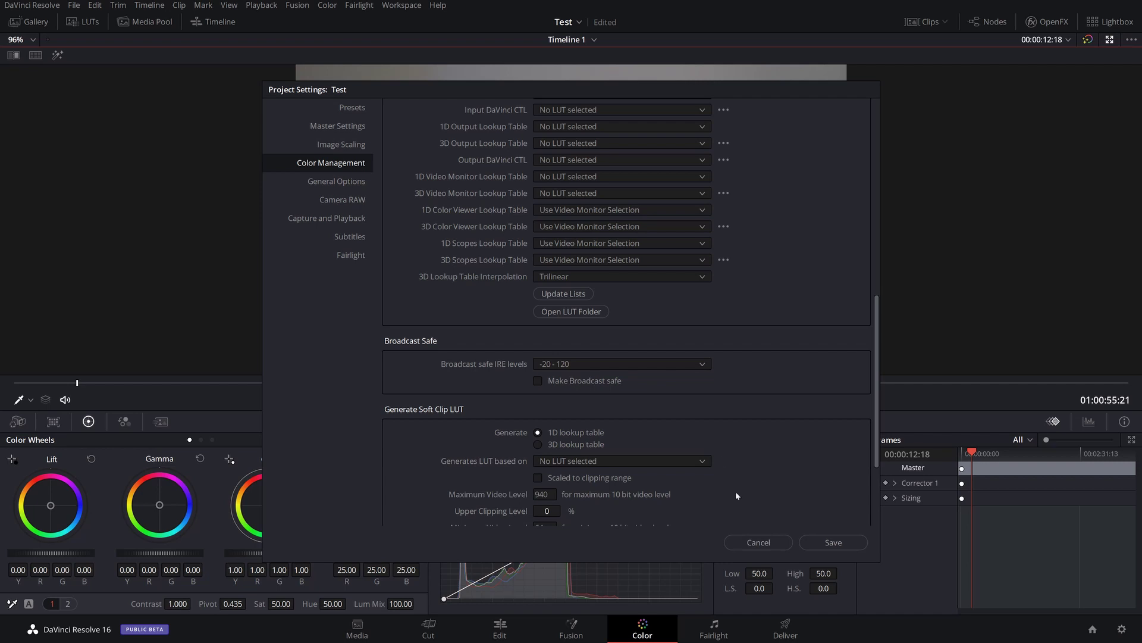
Step: Close Project Settings and browse the Training LUT folder to find the Dark Shadow MVI_1720 LUT
left_click(818, 540)
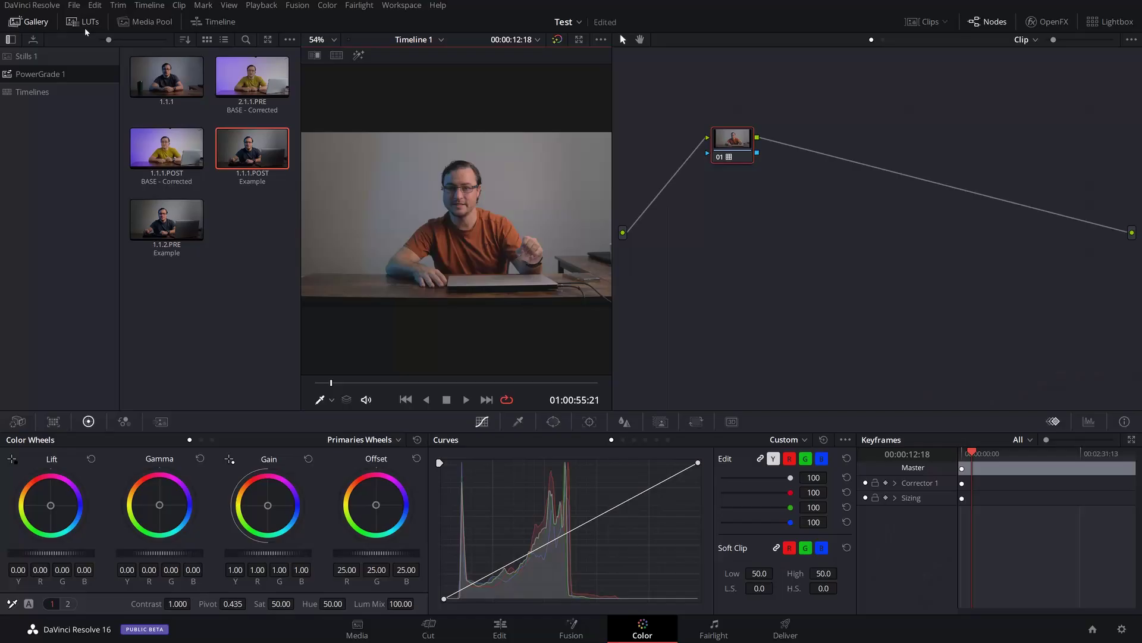
left_click(89, 23)
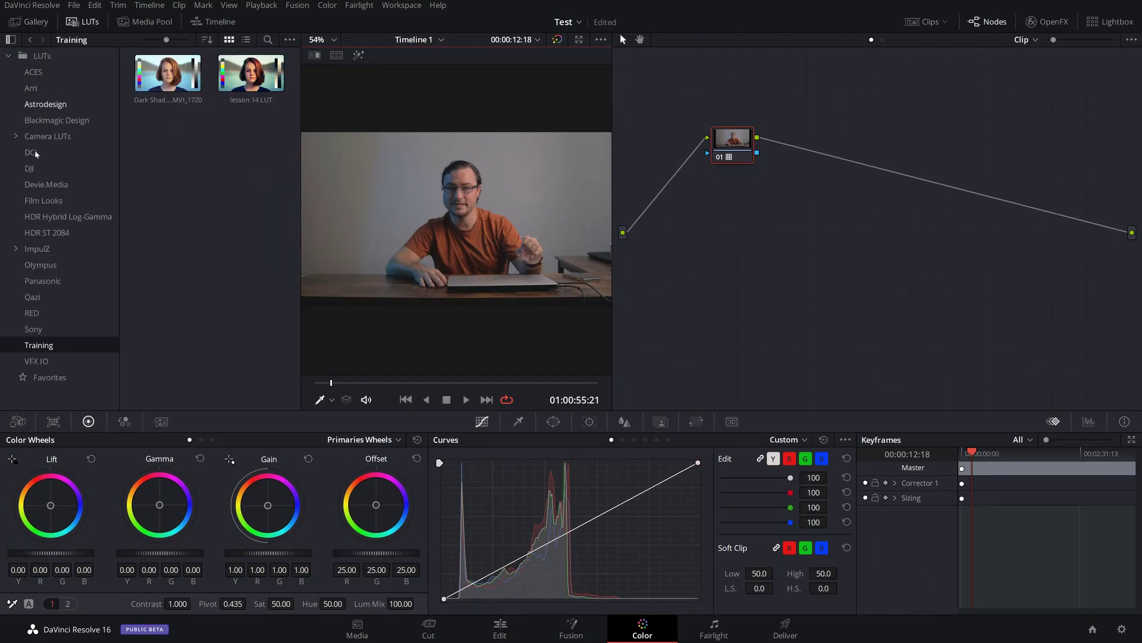